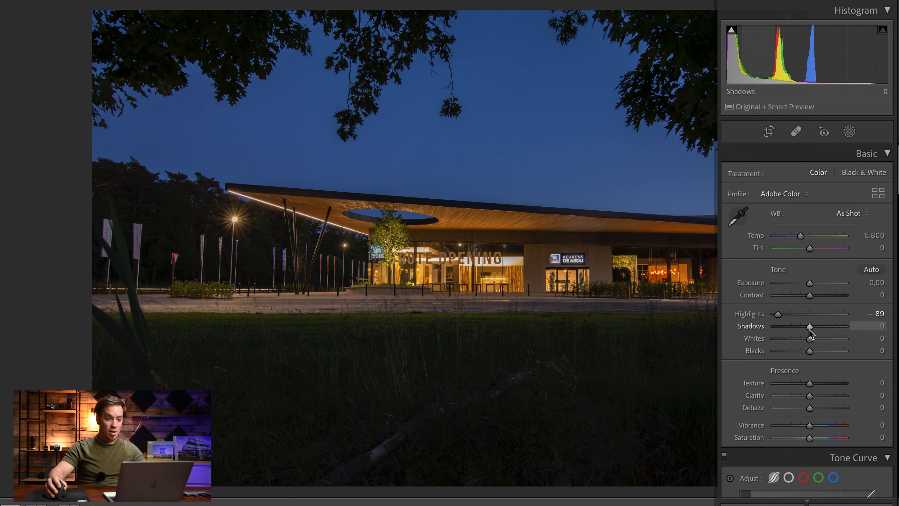
- Set the photo's Shadows to +63, Whites to +21 and Blacks to -8
left_click_drag(811, 329, 833, 326)
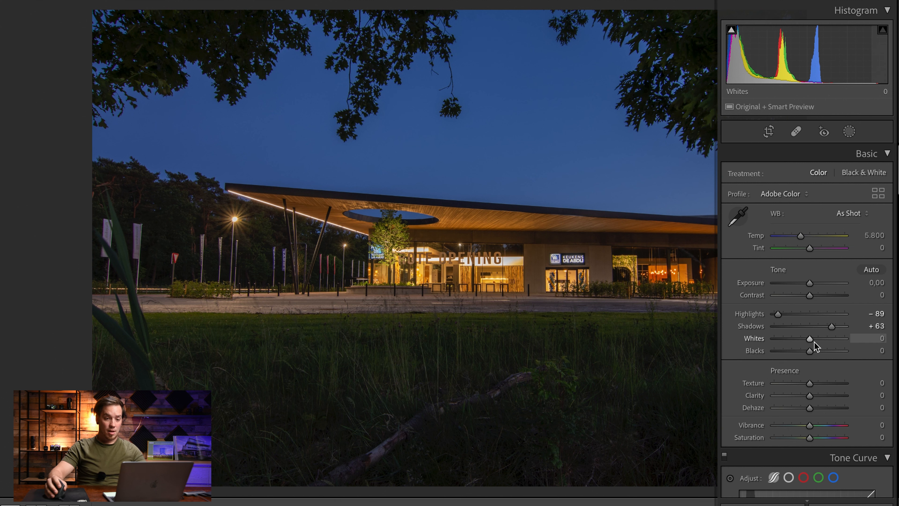
left_click_drag(812, 342, 812, 342)
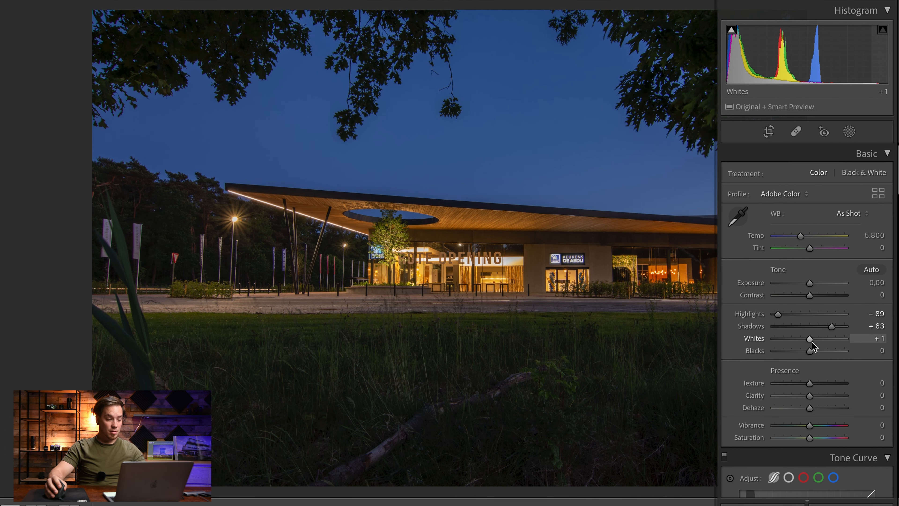
key("alt")
mouse_move(814, 341)
left_mouse_down()
mouse_move(835, 337)
mouse_move(818, 339)
left_mouse_up()
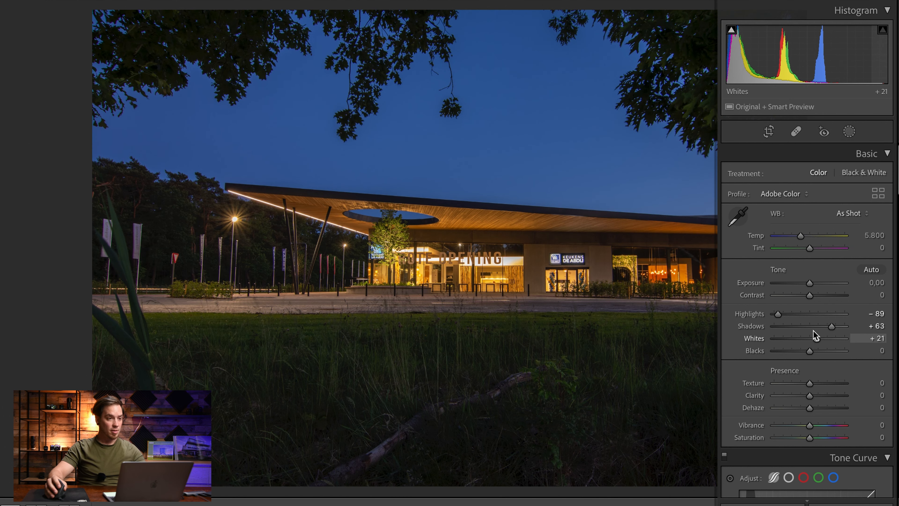
left_click_drag(817, 343, 817, 343)
key("alt")
left_click_drag(809, 353, 808, 352)
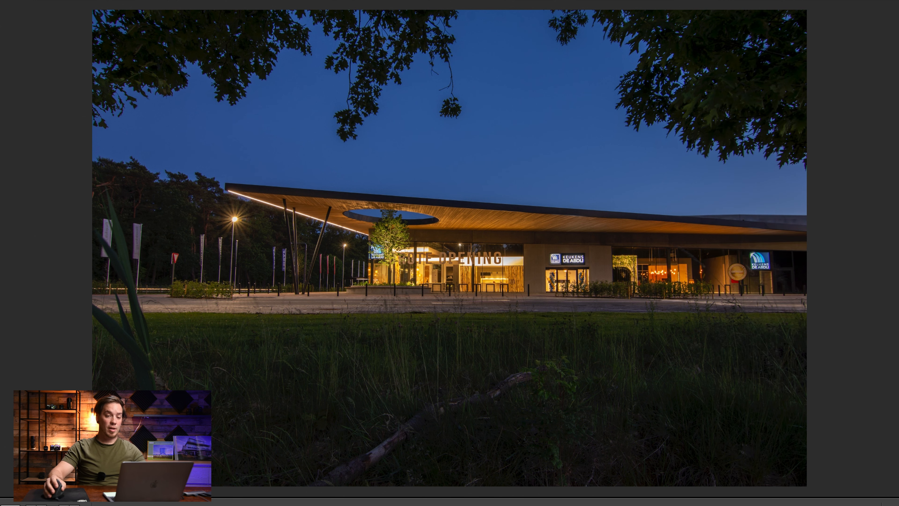
- Set Clarity to -7, Vibrance to +21 and Contrast to +12
mouse_move(846, 327)
scroll(828, 354, "down", 1)
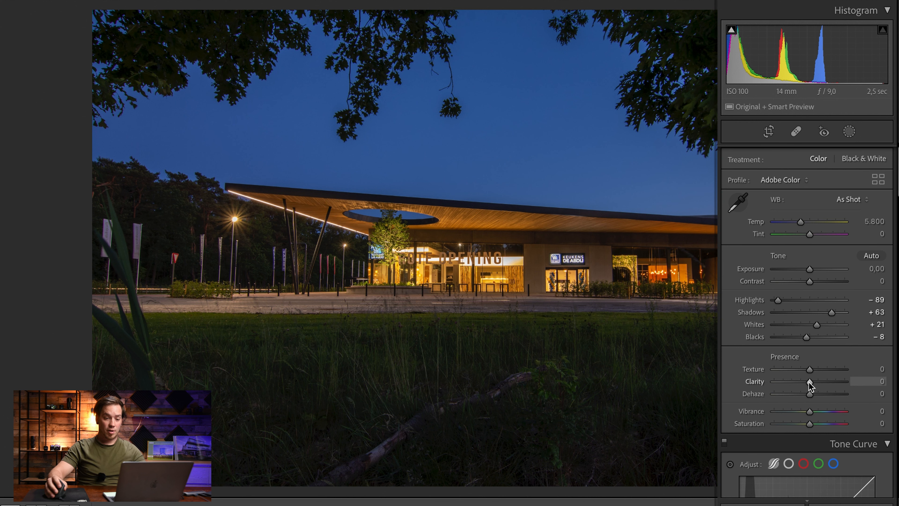
left_click_drag(809, 383, 808, 383)
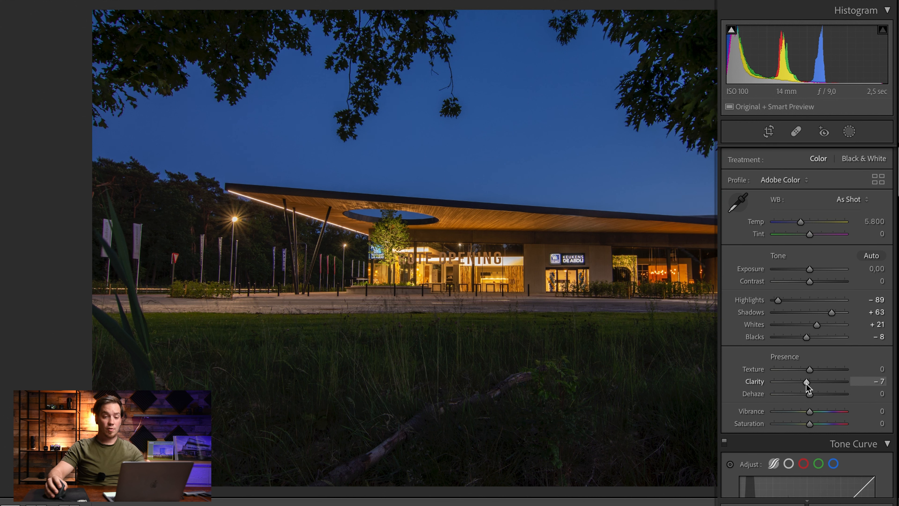
left_click_drag(806, 383, 807, 384)
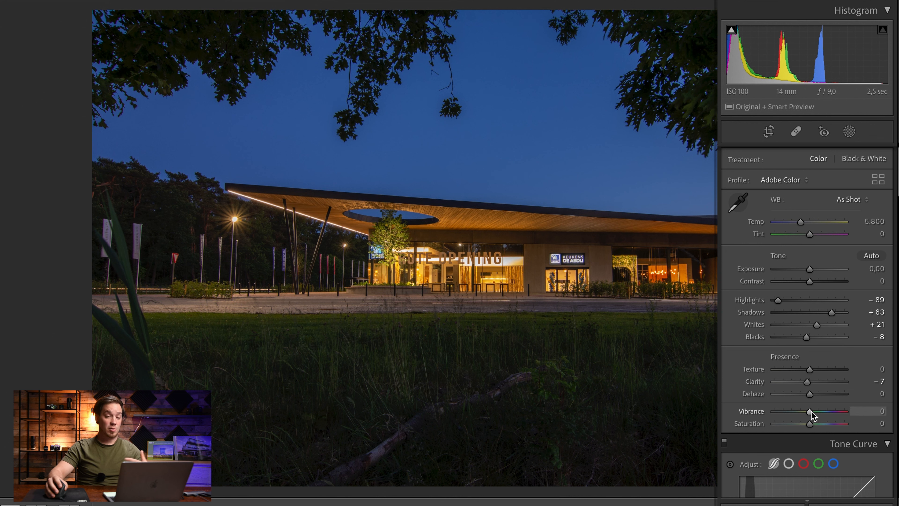
left_click_drag(810, 412, 817, 412)
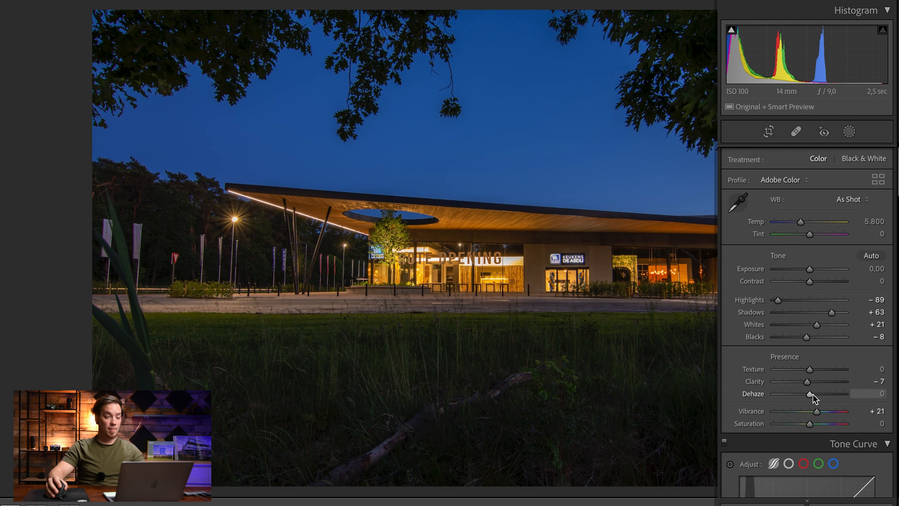
left_click_drag(810, 281, 816, 282)
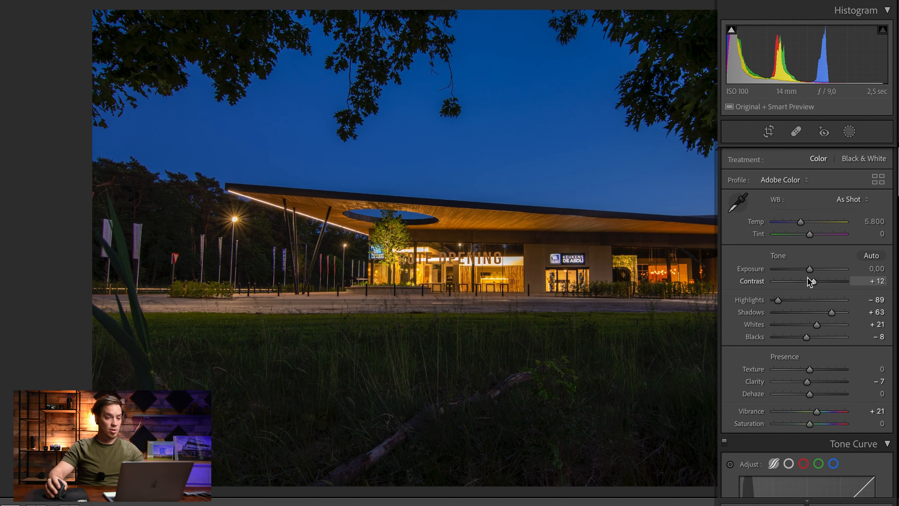
- Turn on Remove Chromatic Aberration and Enable Profile Corrections for the photo's lens
scroll(811, 307, "down", 15)
scroll(817, 341, "down", 5)
scroll(814, 337, "up", 10)
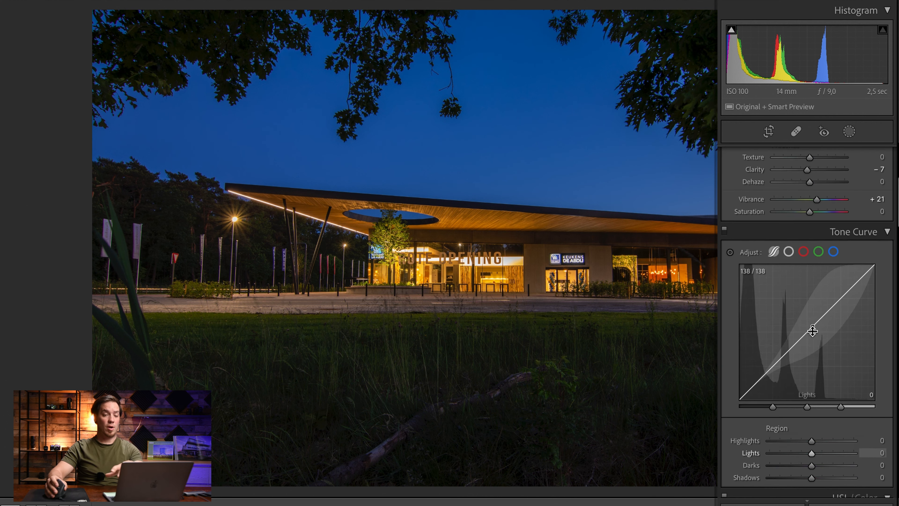
scroll(812, 330, "up", 10)
scroll(812, 331, "down", 4)
scroll(811, 333, "down", 10)
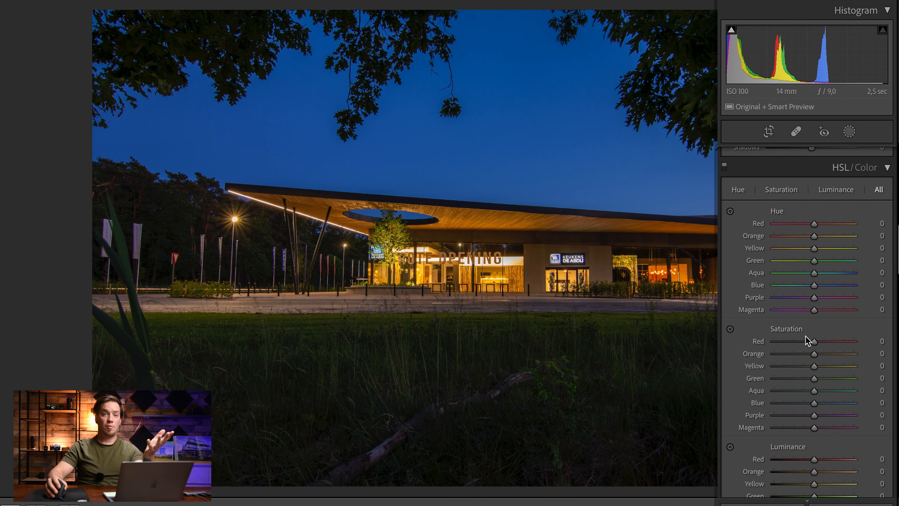
scroll(805, 336, "down", 10)
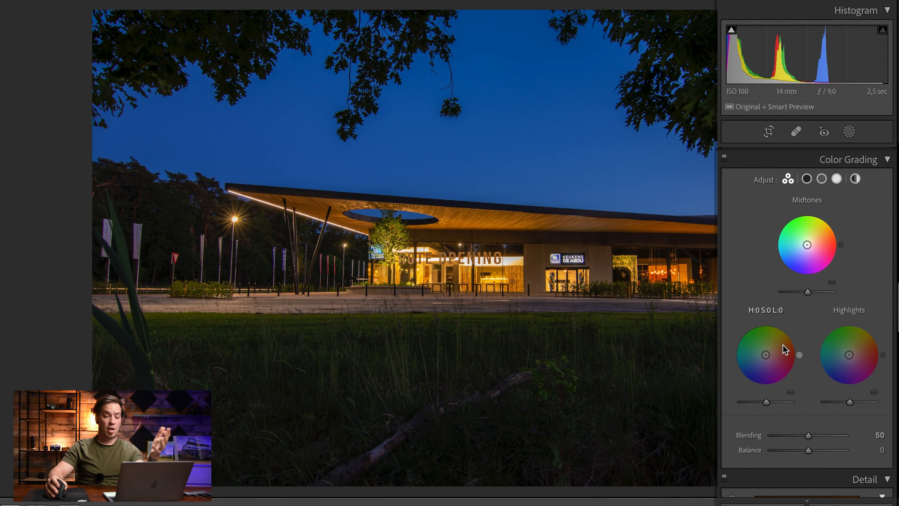
scroll(782, 345, "down", 8)
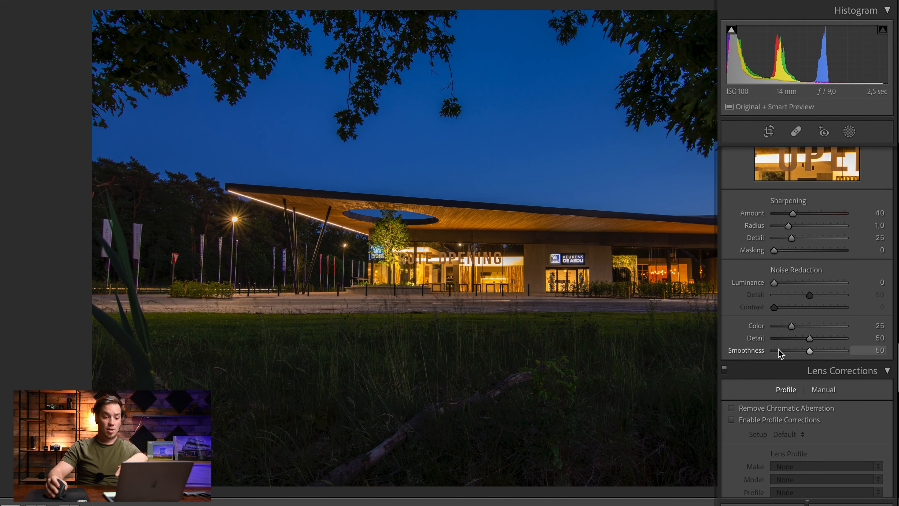
scroll(772, 352, "down", 2)
left_click(739, 346)
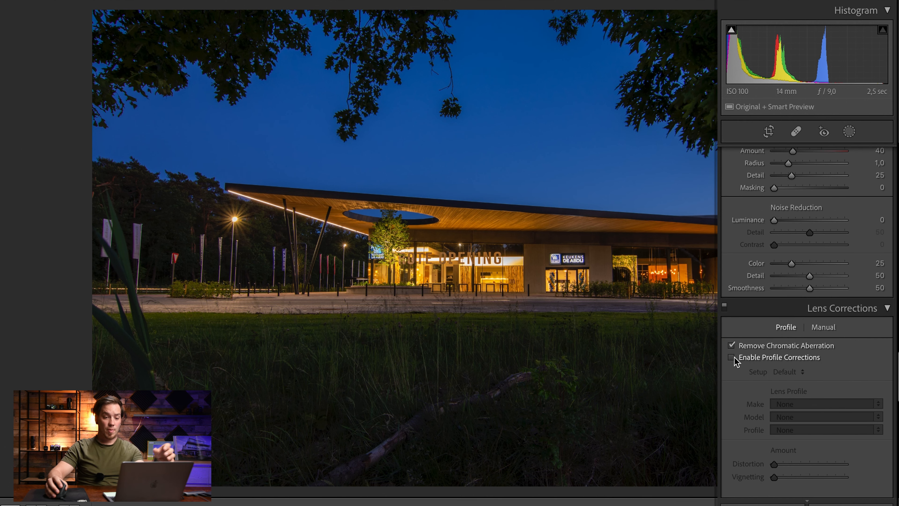
left_click(732, 358)
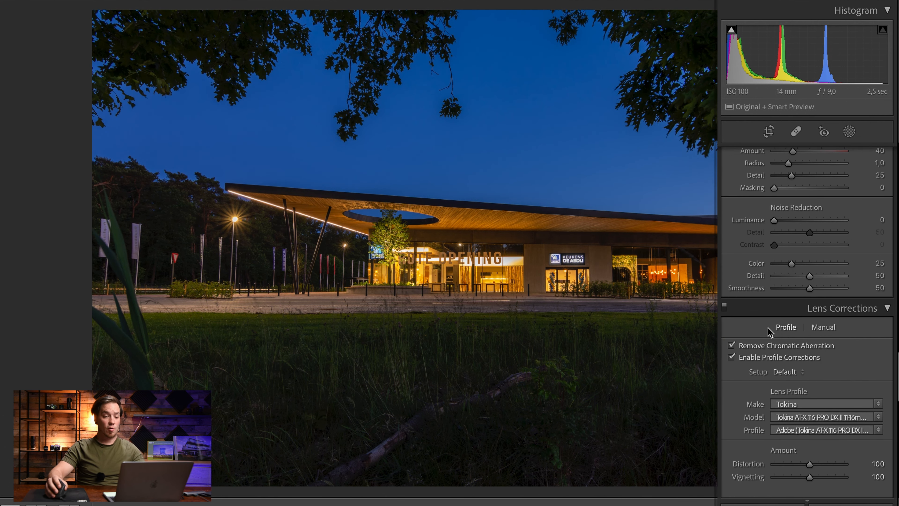
- Open the two selected exposures as layers of a single document in Photoshop
scroll(769, 328, "down", 10)
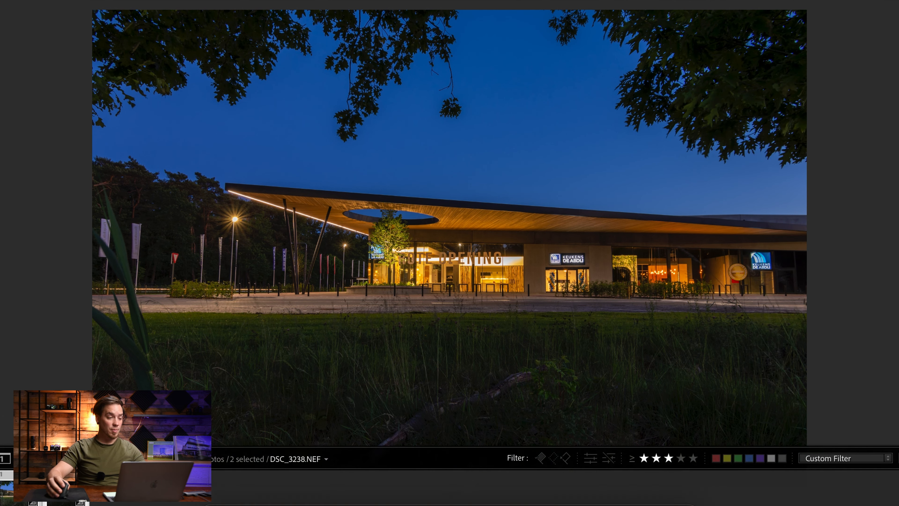
right_click(373, 106)
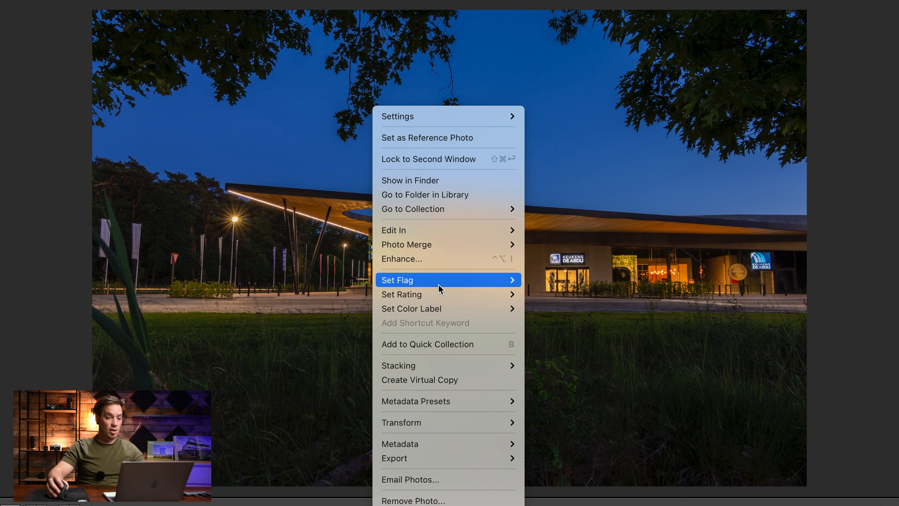
mouse_move(453, 248)
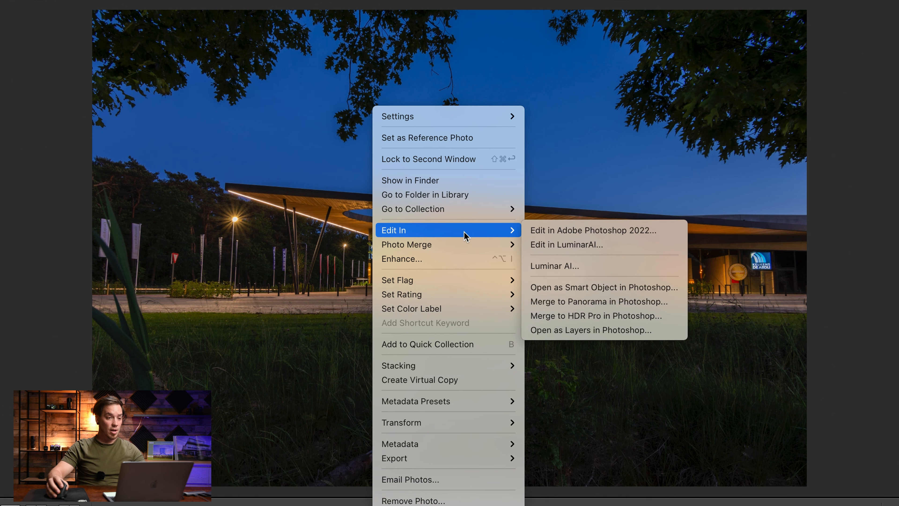
mouse_move(478, 232)
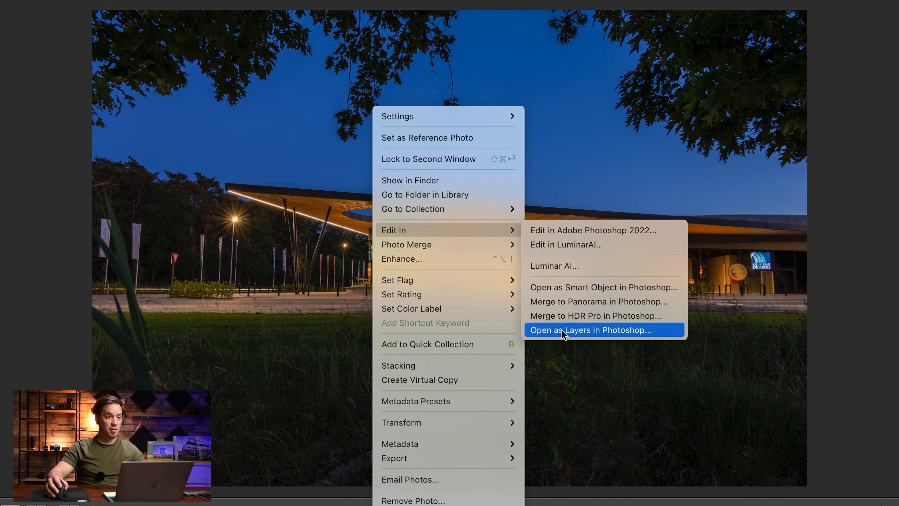
left_click(563, 330)
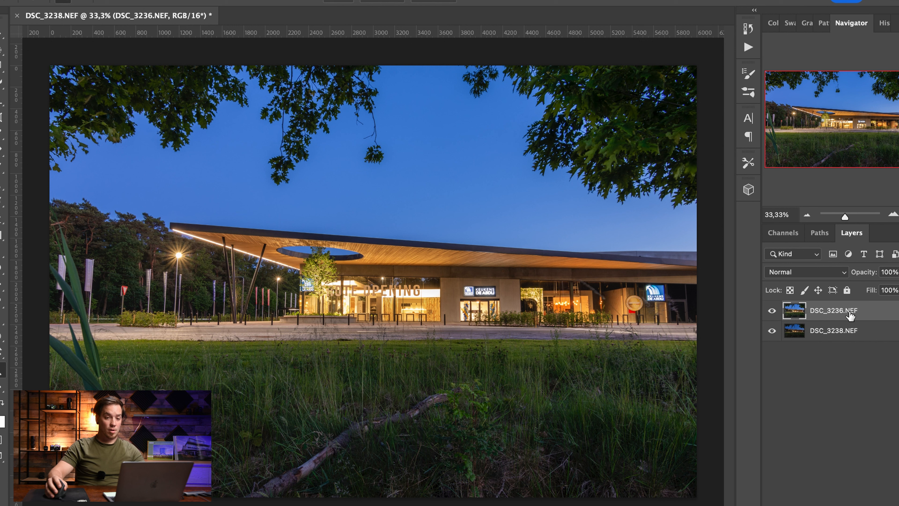
- Rename the upper layer DSC_3236.NEF to exterior and the lower layer DSC_3238.NEF to interior
type("e")
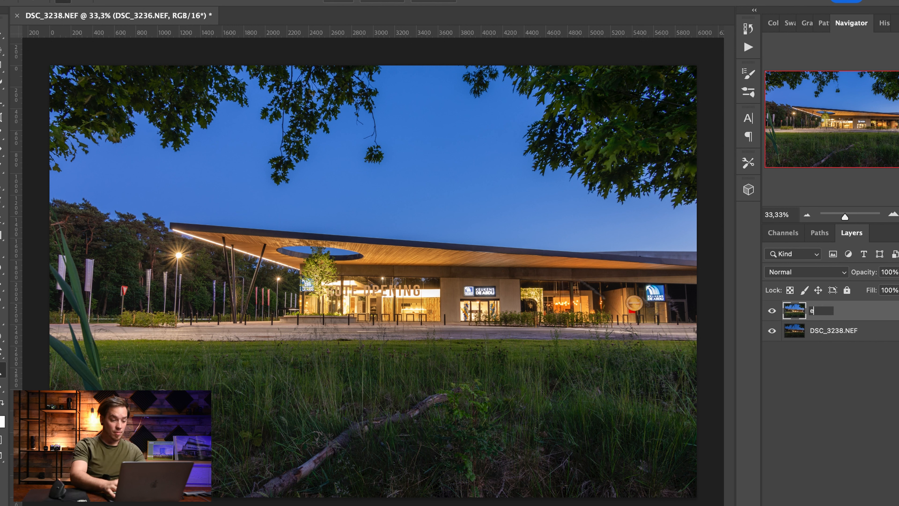
type("xterior")
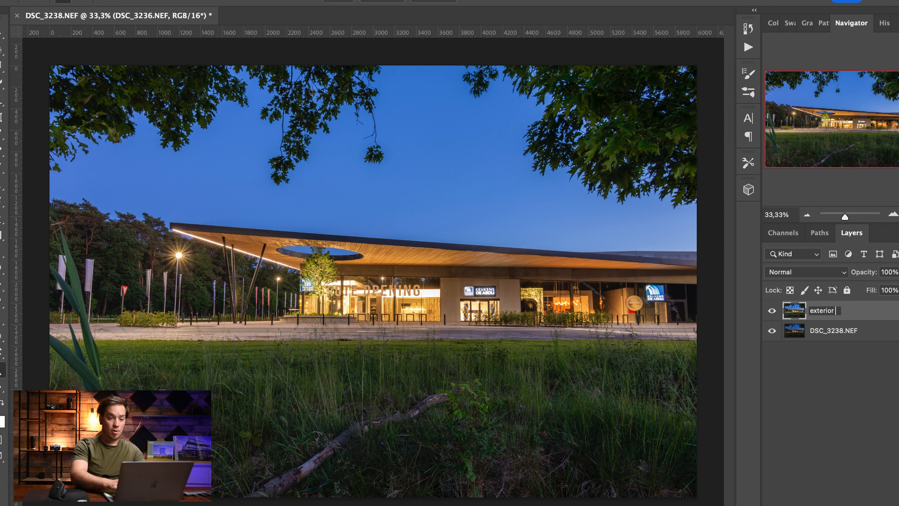
key("Tab")
key("BackSpace")
type("interior")
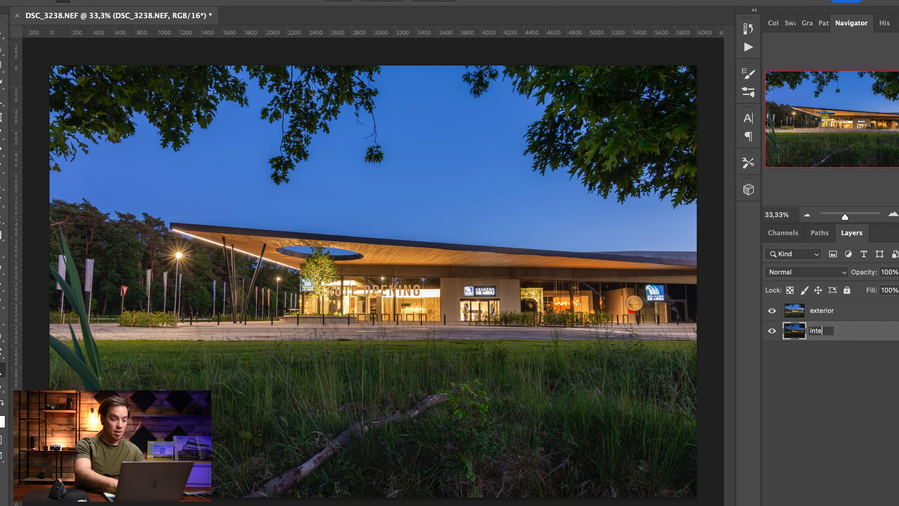
key("Return")
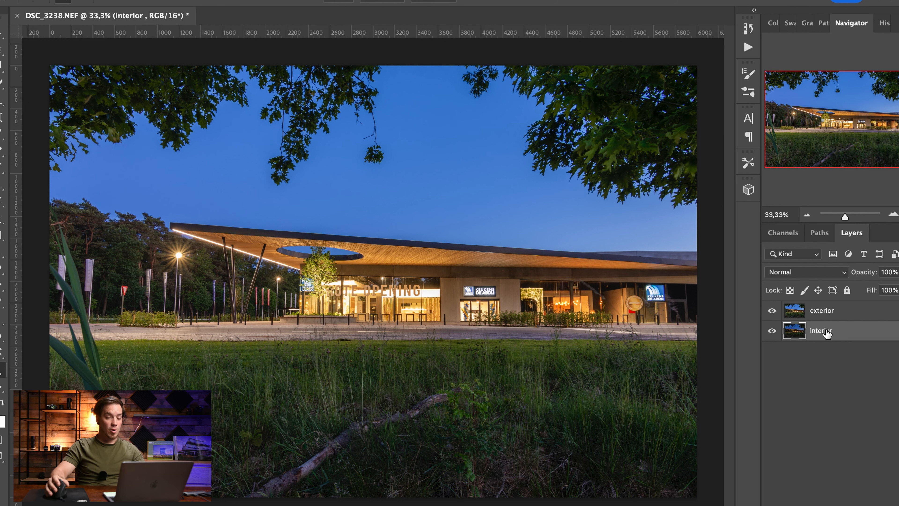
- Compare the two exposures by repeatedly hiding and showing the exterior layer
left_click(772, 311)
left_click(772, 311)
left_click(772, 311)
left_click(773, 311)
left_click(772, 311)
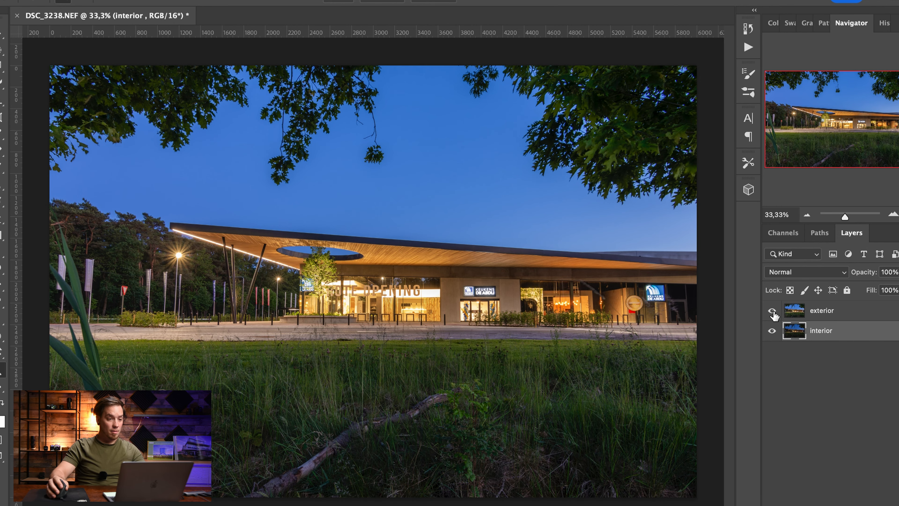
- Add a layer mask to the exterior layer, invert it to black, and prepare a white Brush with 27% flow
left_click(829, 319)
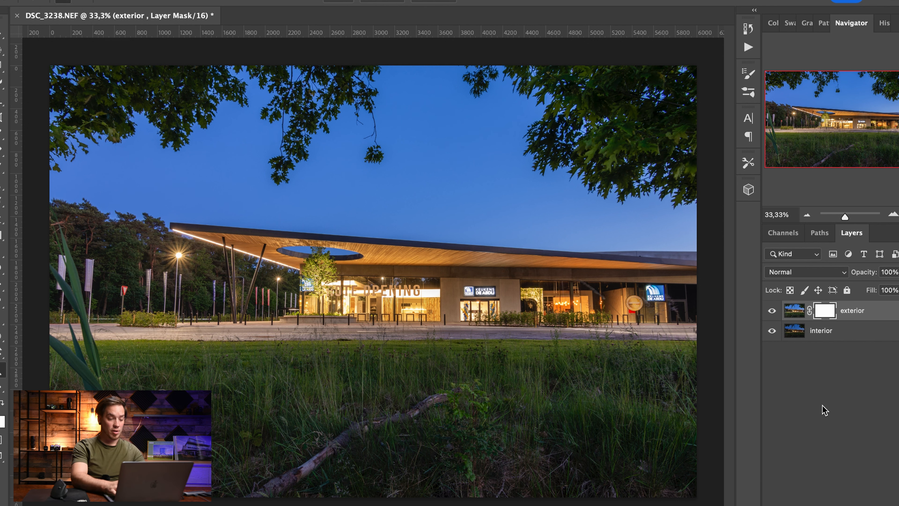
key("super+i")
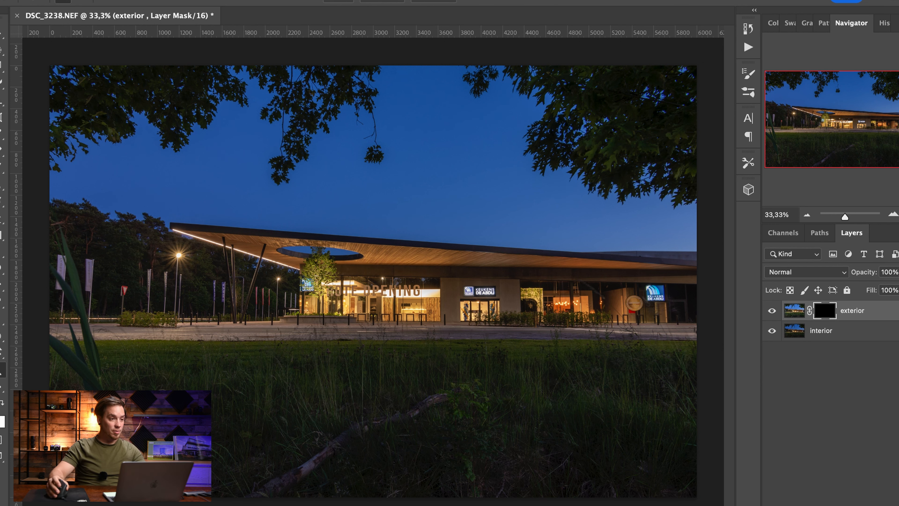
key("b")
scroll(243, 357, "right", 10)
scroll(244, 358, "left", 2)
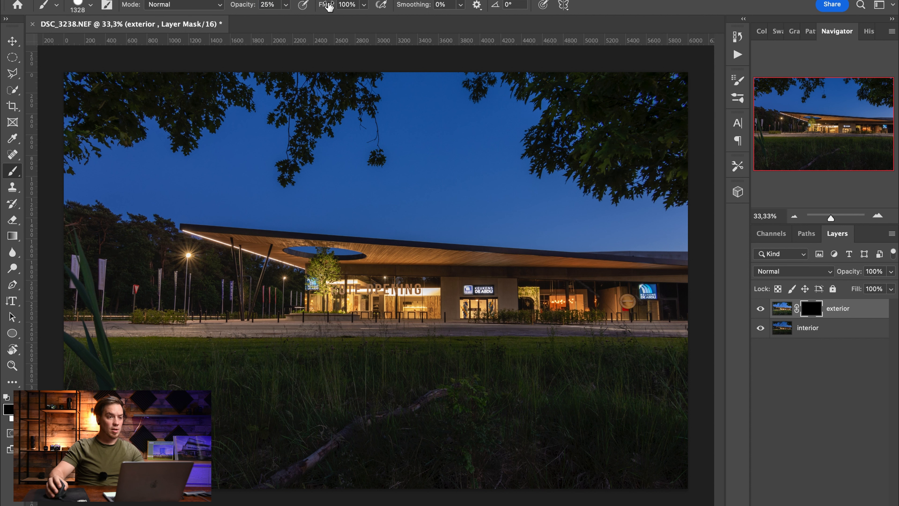
type("27")
key("Return")
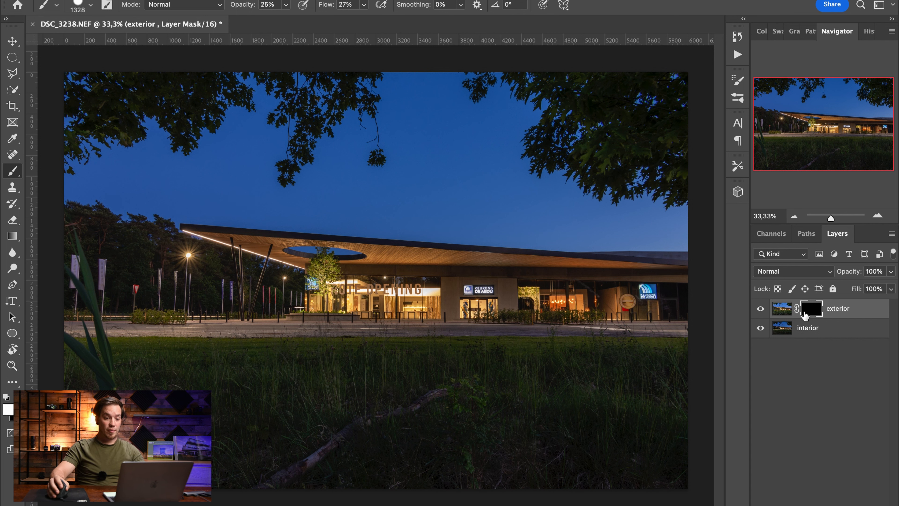
mouse_move(532, 391)
left_mouse_down()
mouse_move(532, 402)
mouse_move(626, 444)
left_mouse_up()
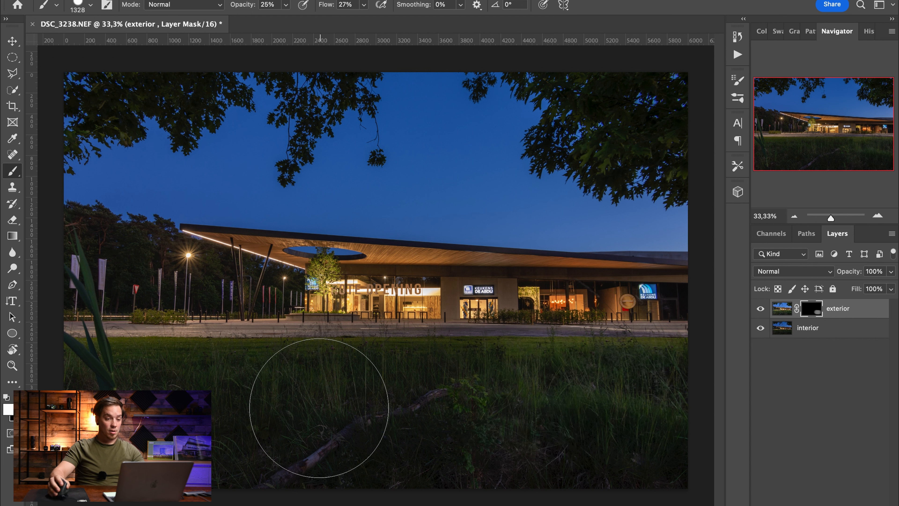
mouse_move(214, 427)
left_mouse_down()
mouse_move(297, 458)
mouse_move(297, 404)
left_mouse_up()
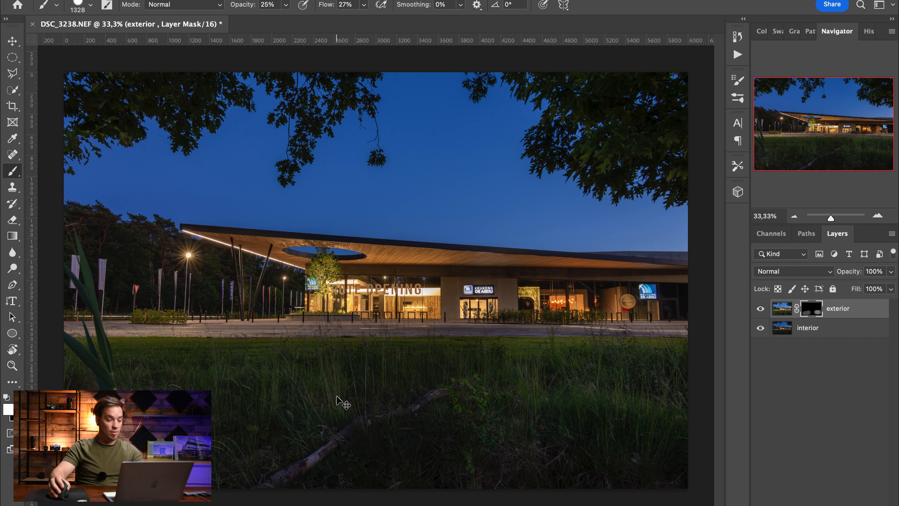
key("super+z")
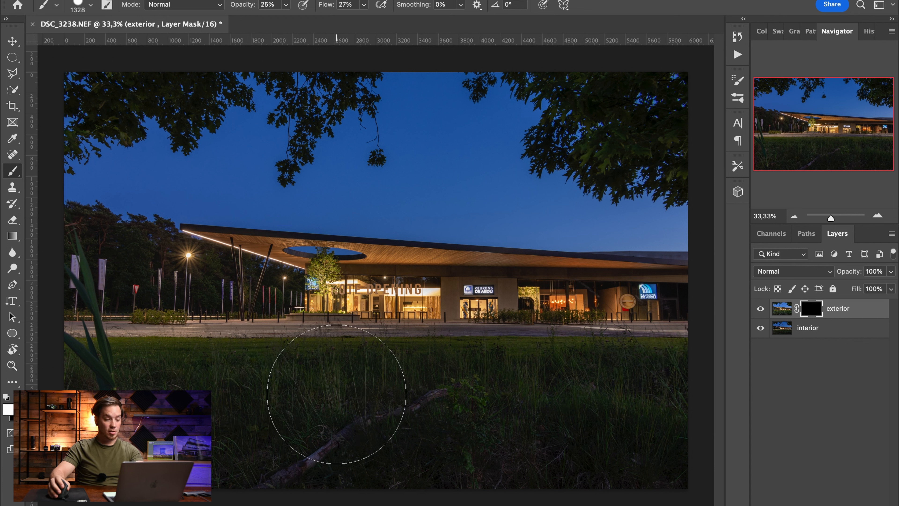
- Paint white over the foreground grass on the exterior layer's mask using a large soft brush at 25% opacity and 27% flow
key("shift+[")
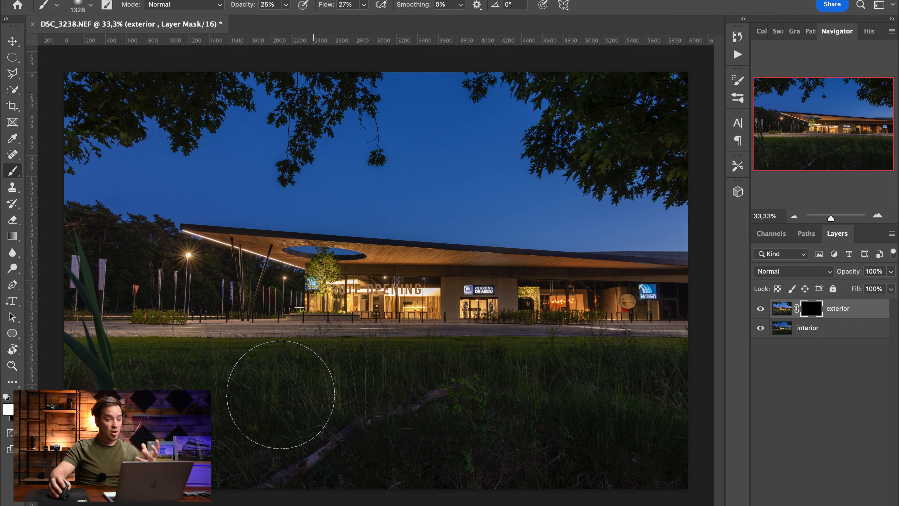
mouse_move(271, 411)
left_mouse_down()
mouse_move(350, 382)
mouse_move(417, 383)
mouse_move(377, 412)
mouse_move(177, 425)
mouse_move(317, 421)
mouse_move(455, 374)
mouse_move(518, 385)
mouse_move(487, 394)
mouse_move(657, 416)
mouse_move(499, 423)
mouse_move(382, 445)
mouse_move(543, 433)
mouse_move(611, 416)
left_mouse_up()
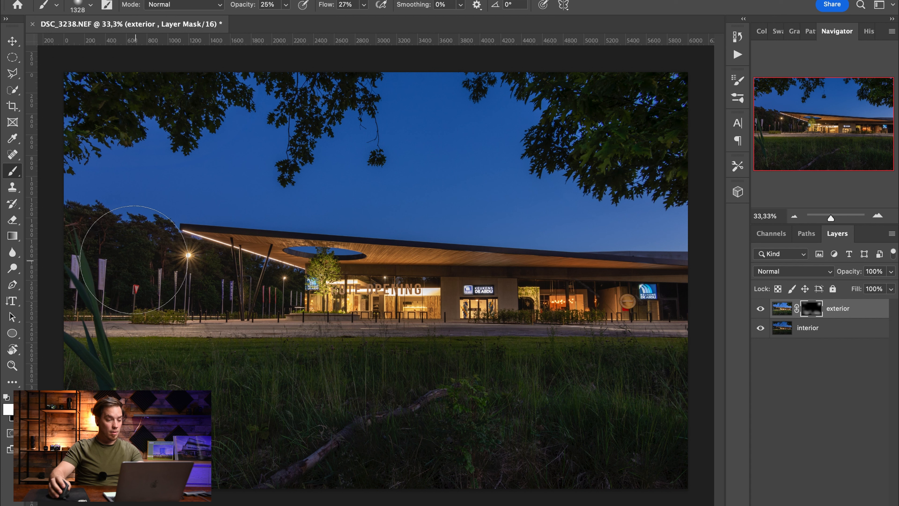
scroll(137, 258, "right", 5)
scroll(136, 261, "left", 8)
scroll(134, 265, "right", 2)
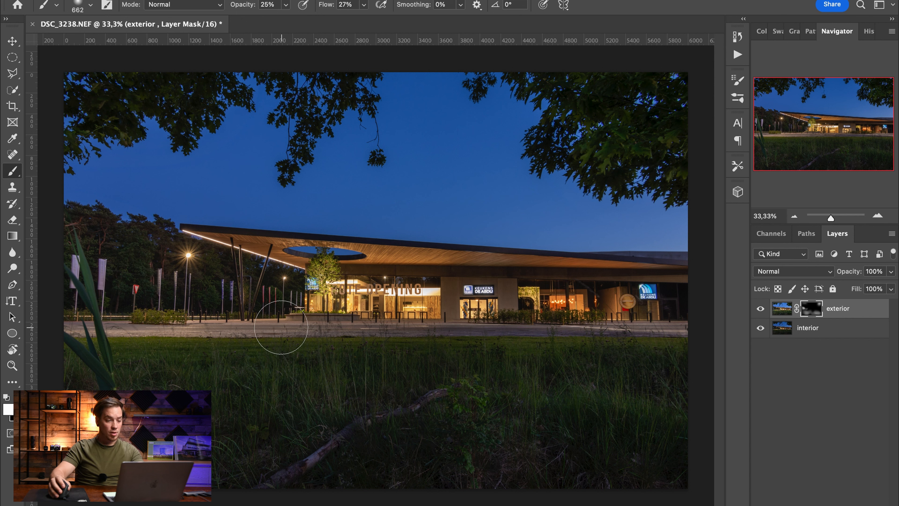
- Paint along the pavement and grass edge in front of the building on the exterior mask with a 454 px brush
key("bracketleft")
key("bracketleft")
key("bracketleft")
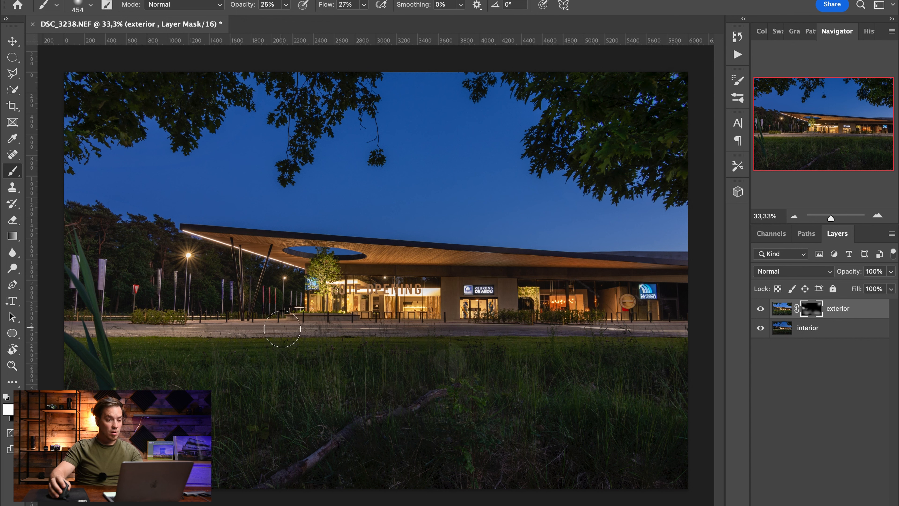
mouse_move(231, 328)
left_mouse_down()
mouse_move(563, 331)
mouse_move(414, 350)
mouse_move(464, 341)
mouse_move(174, 344)
mouse_move(525, 345)
mouse_move(440, 353)
mouse_move(357, 352)
mouse_move(574, 343)
mouse_move(225, 349)
mouse_move(523, 346)
mouse_move(290, 359)
mouse_move(335, 361)
mouse_move(580, 343)
mouse_move(339, 339)
mouse_move(562, 349)
mouse_move(399, 344)
left_mouse_up()
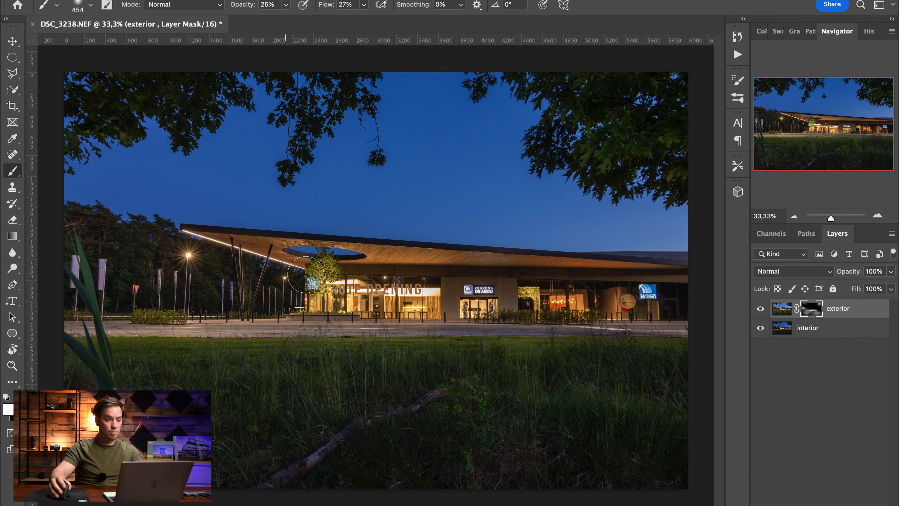
- Refine the exterior mask around the building and overhanging foliage with varied brush sizes, lowering the brush to 20% opacity and 19% flow
key("bracketleft")
key("bracketleft")
key("bracketleft")
key("bracketleft")
key("bracketleft")
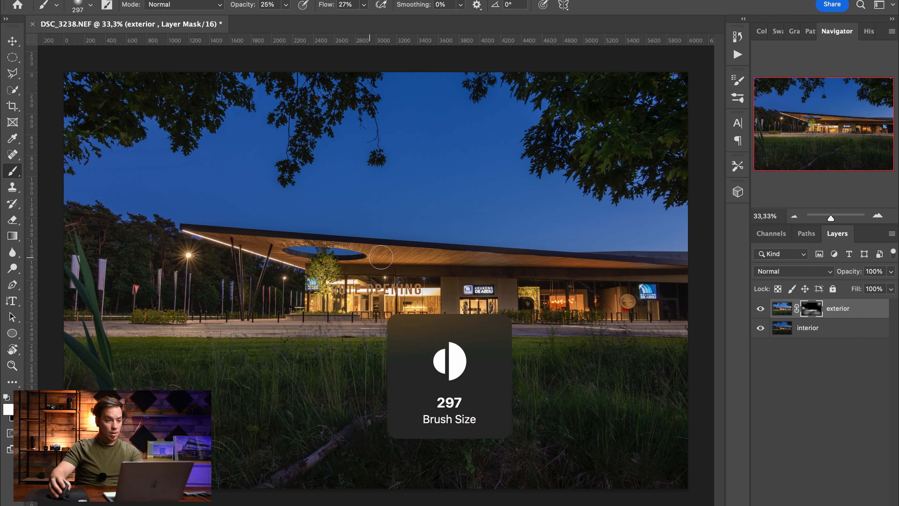
key("bracketleft")
left_click_drag(248, 7, 247, 7)
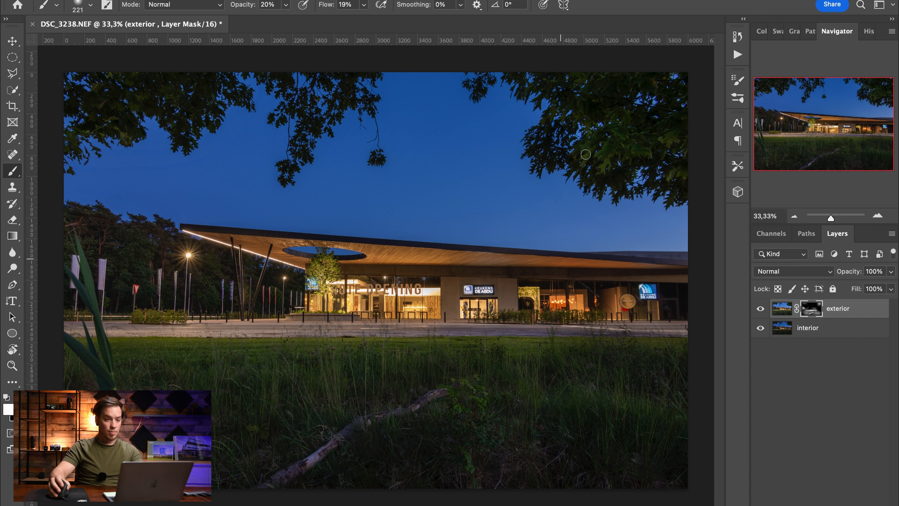
scroll(586, 144, "right", 10)
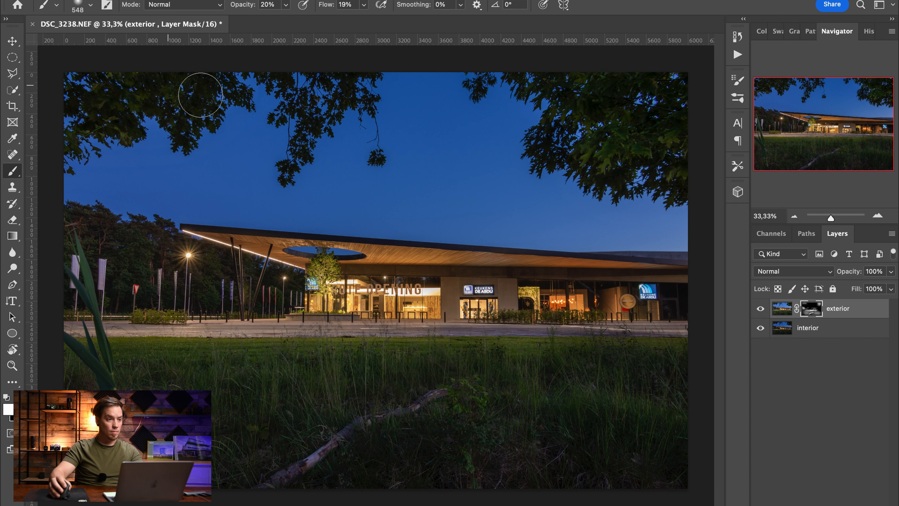
scroll(289, 85, "left", 6)
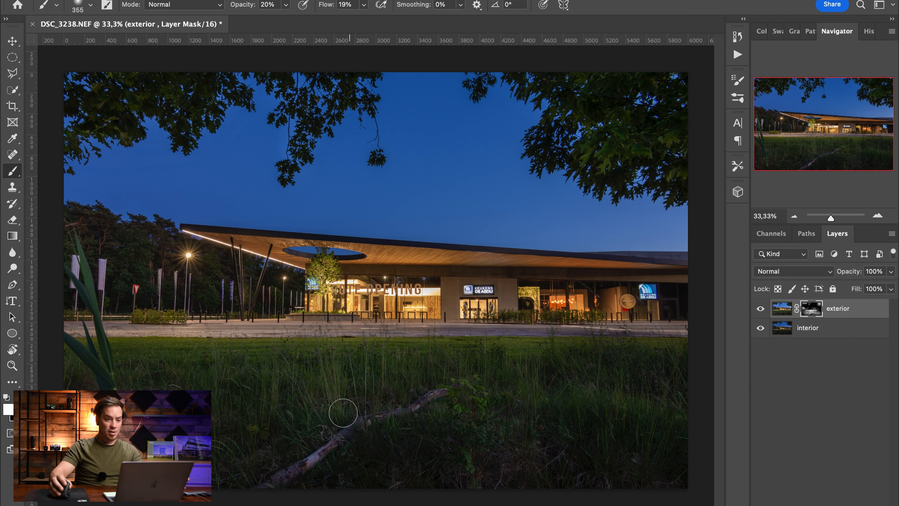
- Check the masked blend by repeatedly hiding and showing the exterior layer
left_click(764, 310)
left_click(764, 311)
left_click(763, 311)
left_click(761, 310)
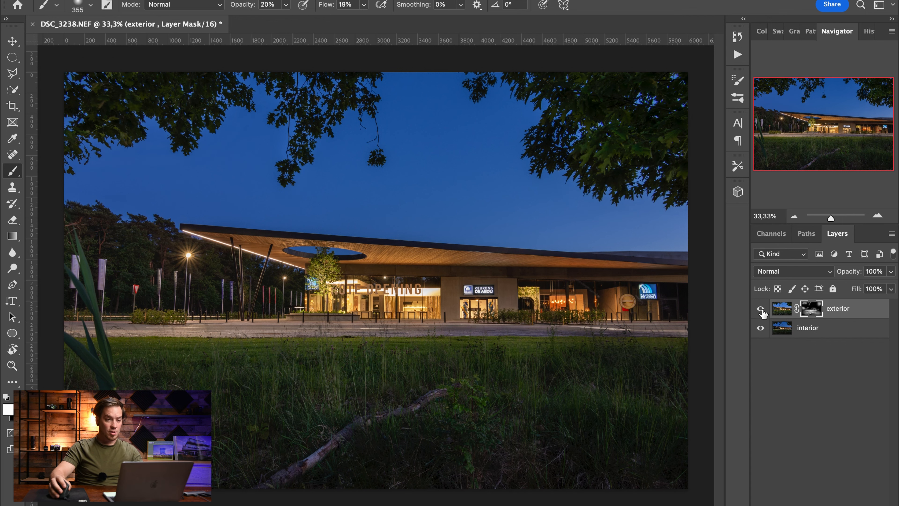
left_click(761, 310)
left_click(762, 310)
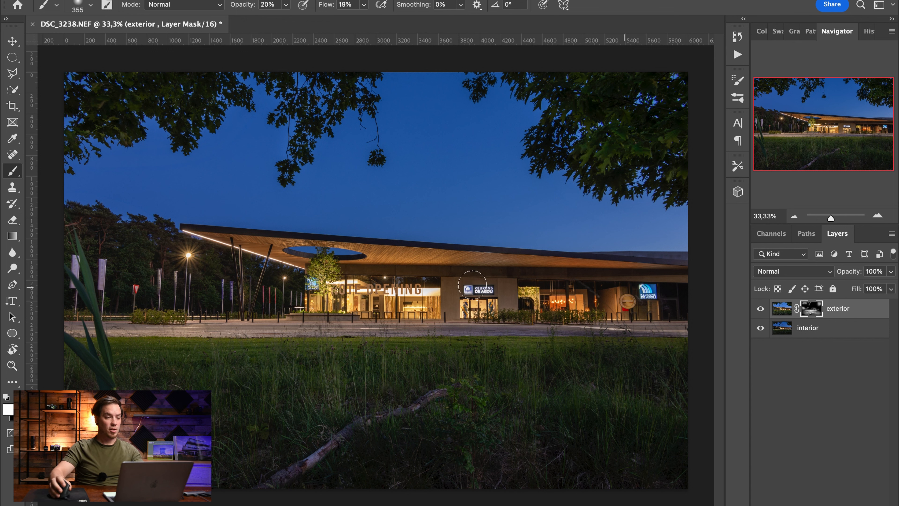
- Select the exterior and interior layers together and merge them into a single layer
left_click(828, 334, "shift")
right_click(827, 334)
scroll(803, 402, "down", 5)
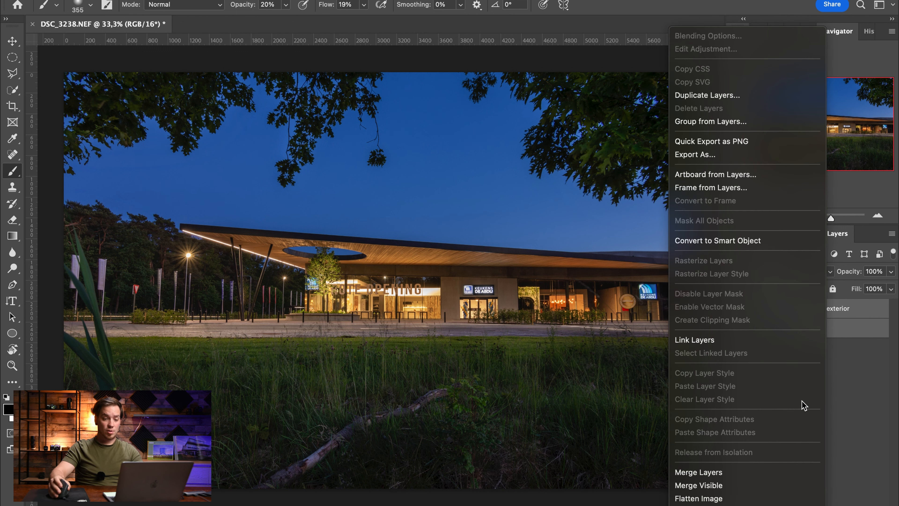
left_click(755, 354)
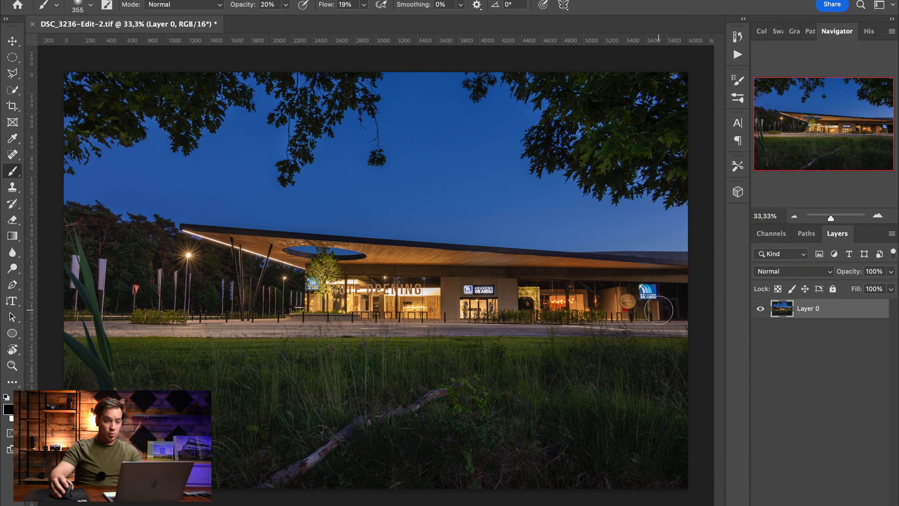
- Place five vertical guides across the building and two horizontal guides, one below the roof and one along the pavement
left_click_drag(31, 150, 180, 150)
left_click_drag(31, 145, 300, 148)
left_click_drag(31, 170, 442, 179)
left_click_drag(32, 207, 35, 208)
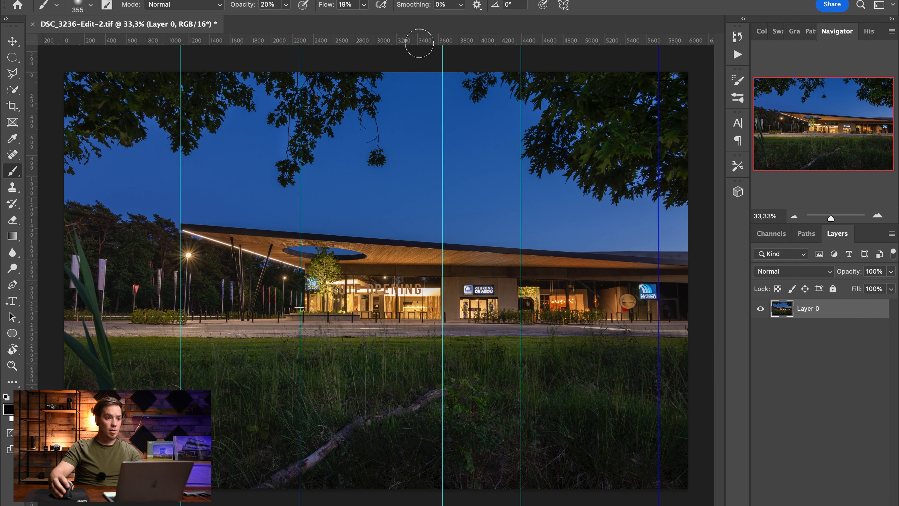
left_click_drag(421, 41, 434, 271)
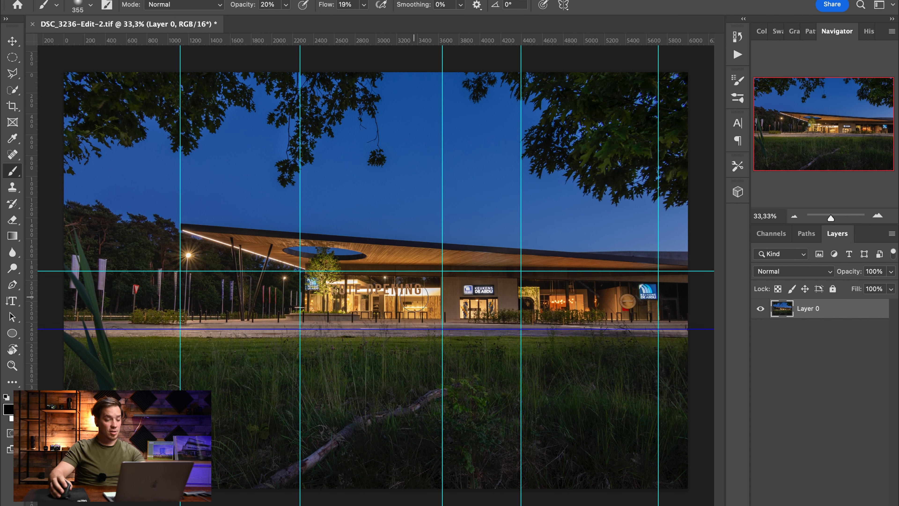
- Free Transform the merged layer, pulling both upper corners outward until the building's verticals align with the guides, and apply it
key("ctrl+t")
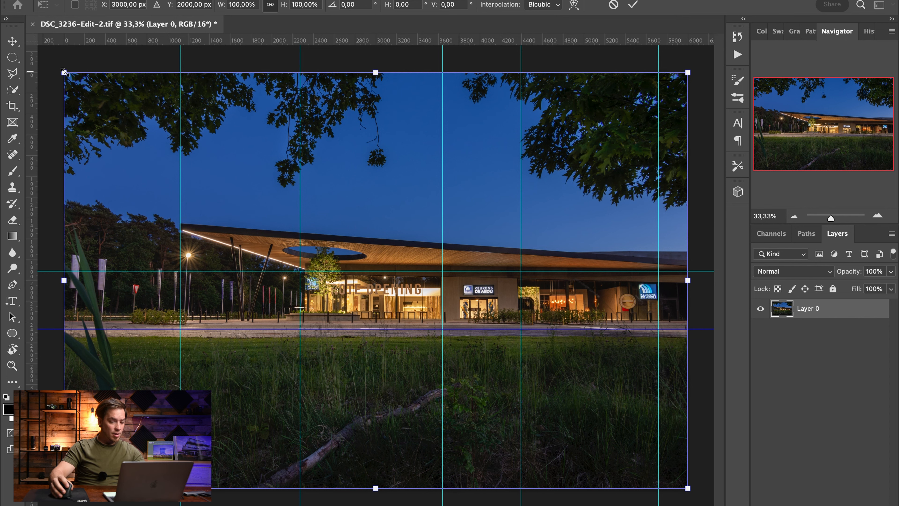
left_click_drag(64, 74, 37, 73)
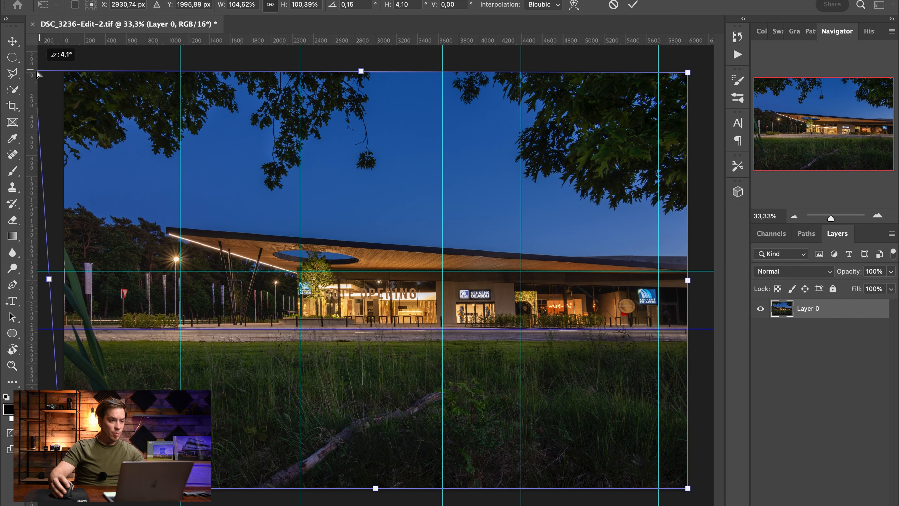
left_click_drag(688, 73, 719, 68)
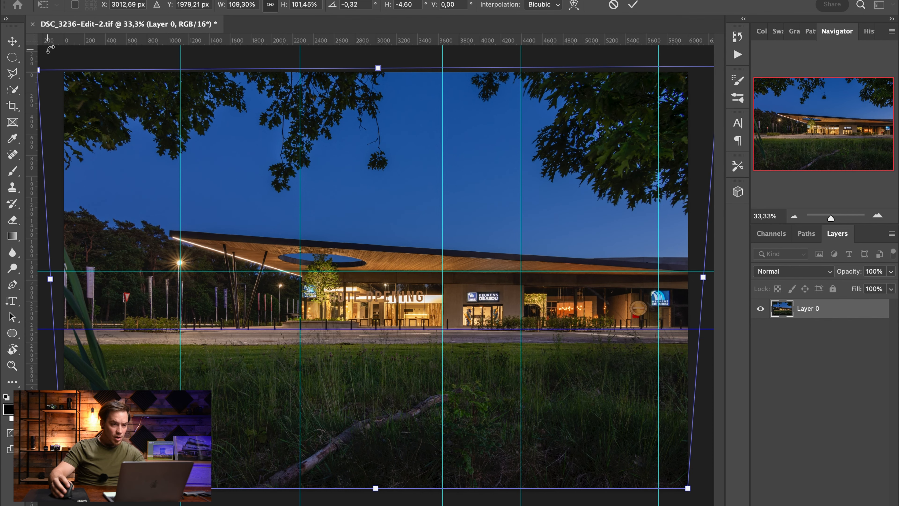
left_click_drag(38, 71, 27, 68)
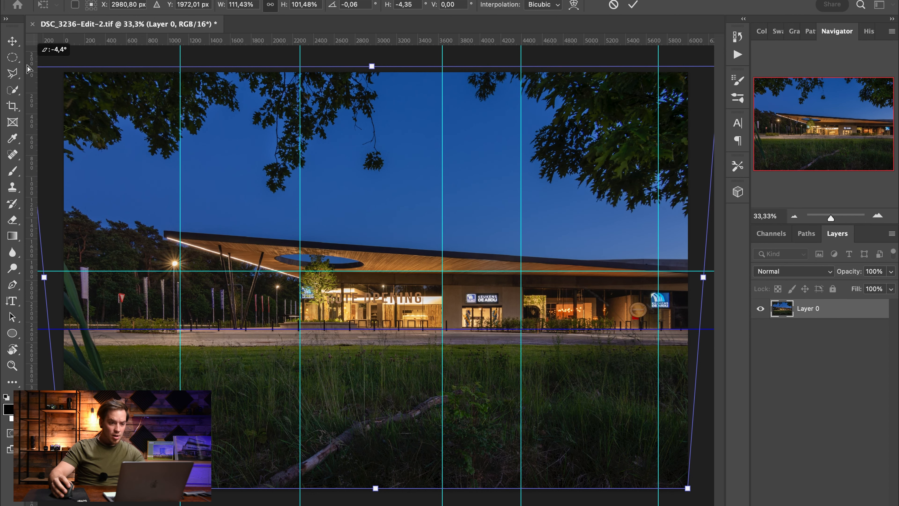
left_click_drag(29, 69, 28, 69)
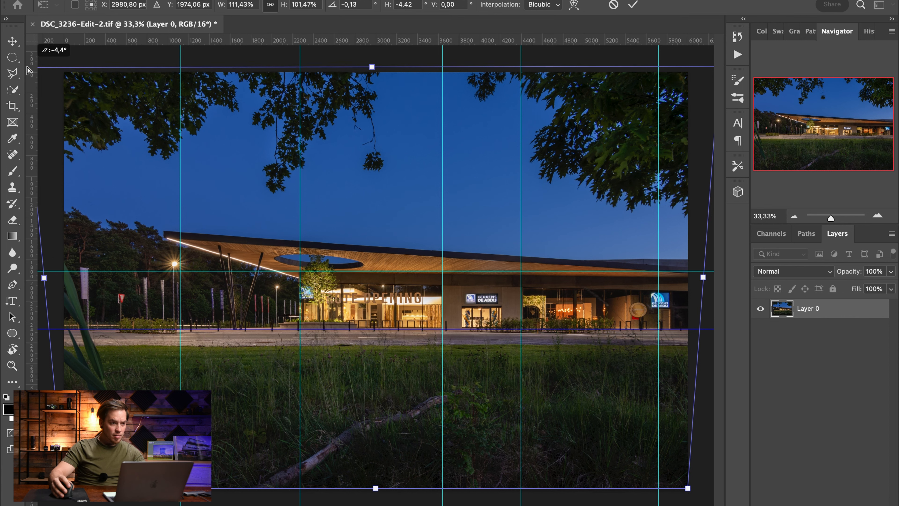
left_click(633, 5)
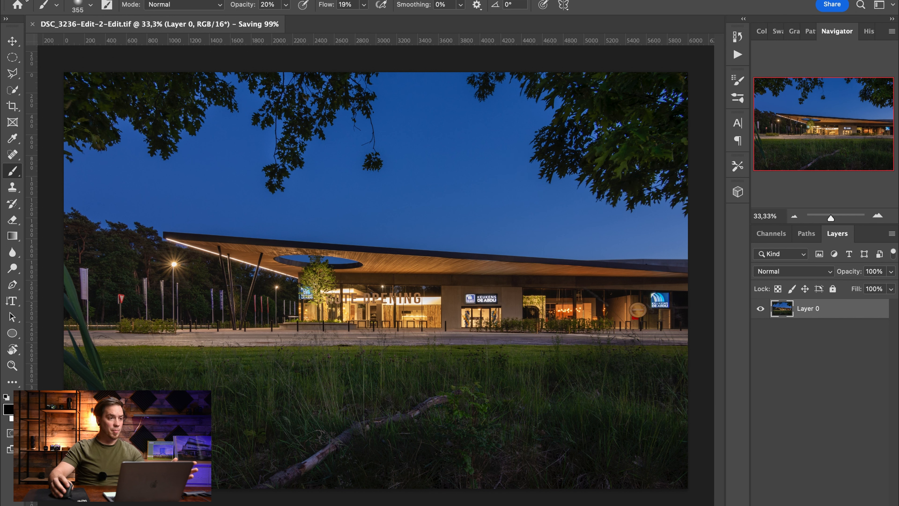
- Switch to Lightroom and create a Color Range mask on the blended photo, sampled from the dark foreground grass
key("super+Tab")
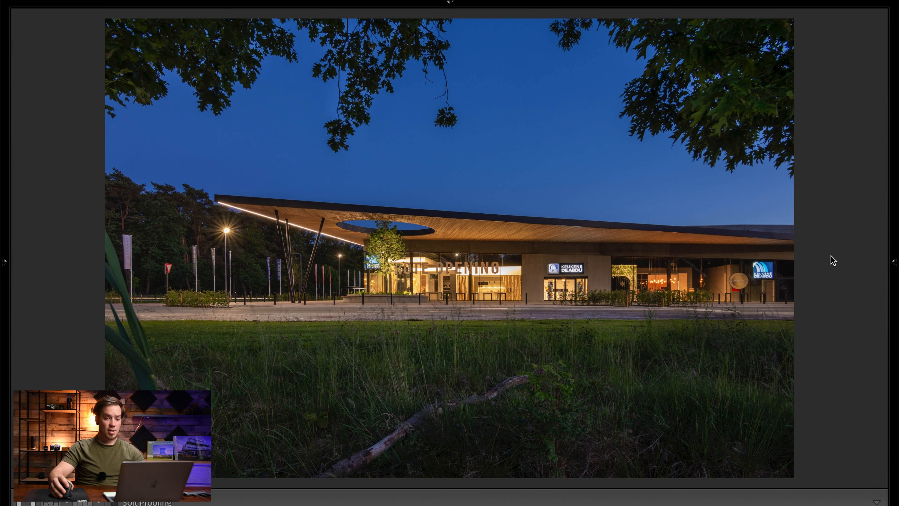
mouse_move(895, 265)
left_click(835, 137)
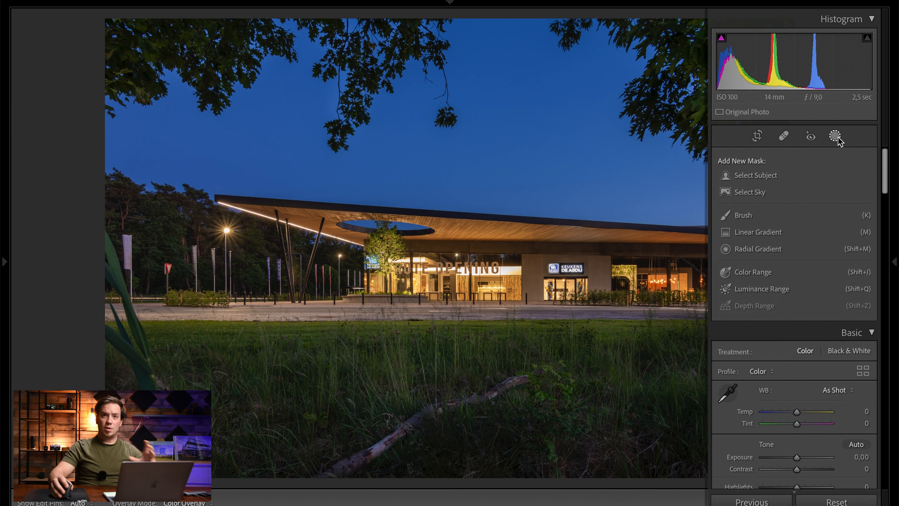
left_click(765, 273)
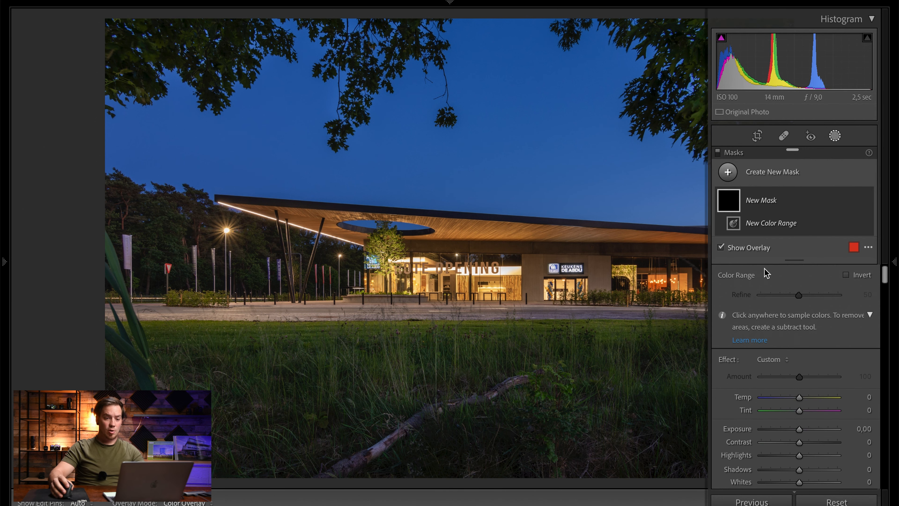
left_click(399, 376)
- Set the grass mask's Refine to 25, hide its overlay, and warm the masked area to Temp 8
mouse_move(896, 280)
left_click_drag(800, 311, 797, 312)
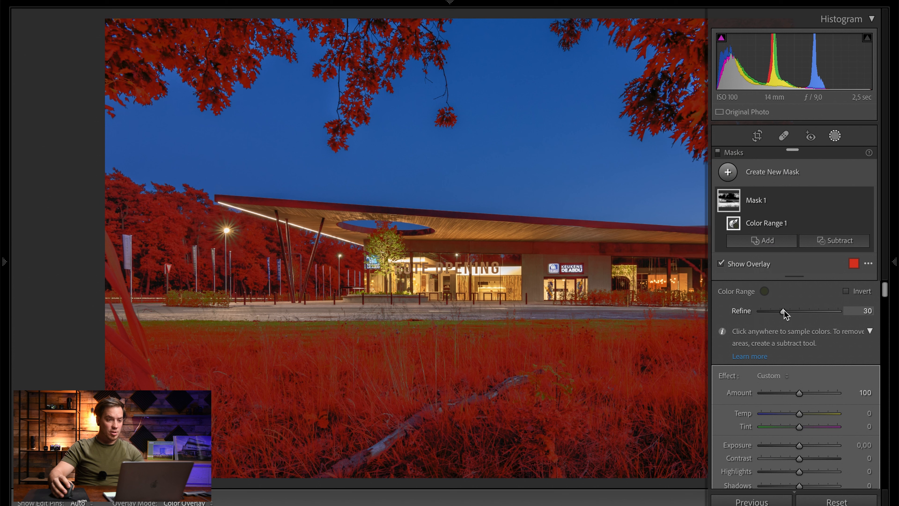
left_click_drag(785, 310, 783, 310)
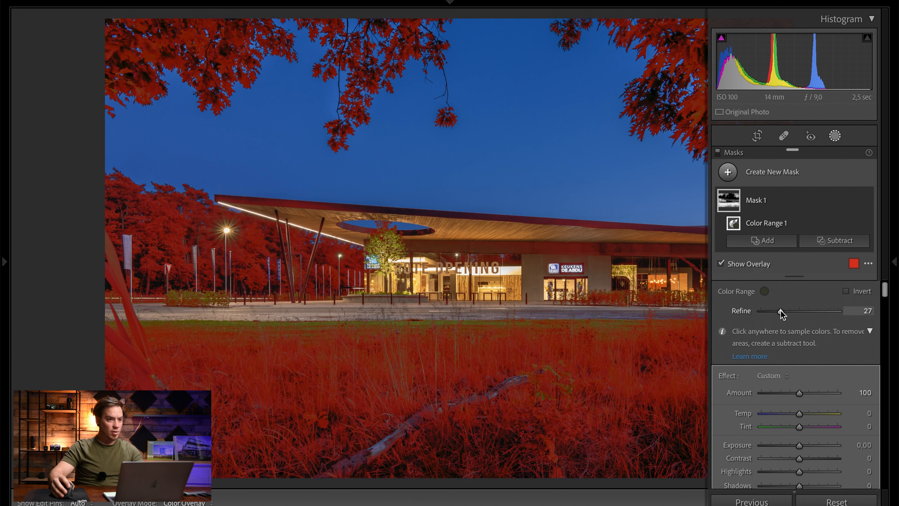
key("o")
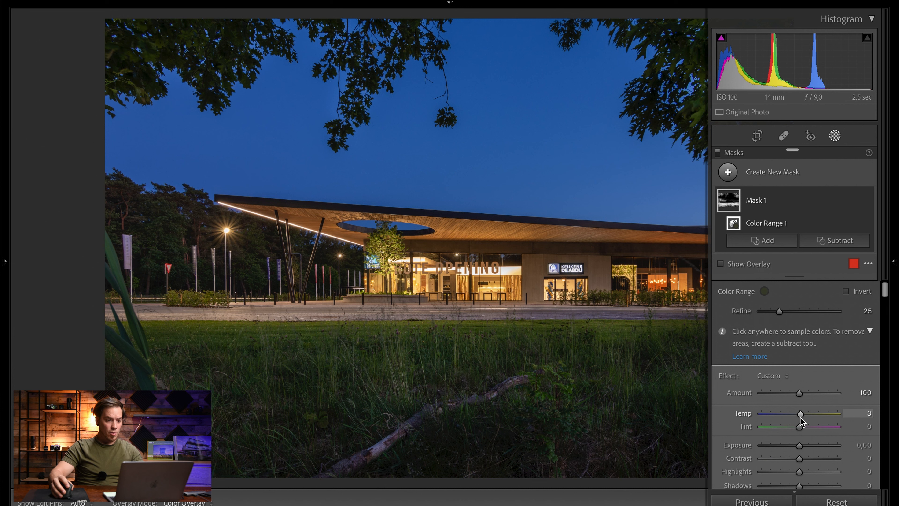
left_click_drag(800, 417, 803, 418)
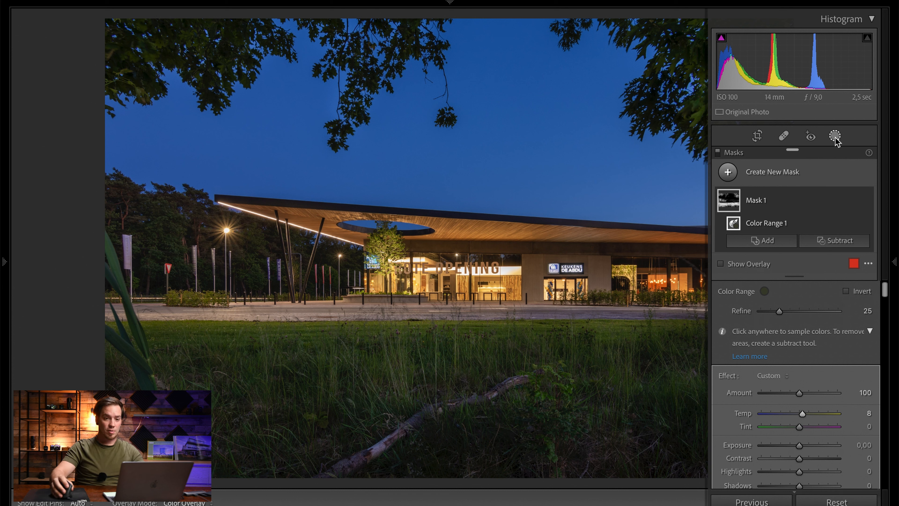
- Create a second Color Range mask sampled from the bright shop interior beside the small tree
left_click(728, 172)
left_click(761, 297)
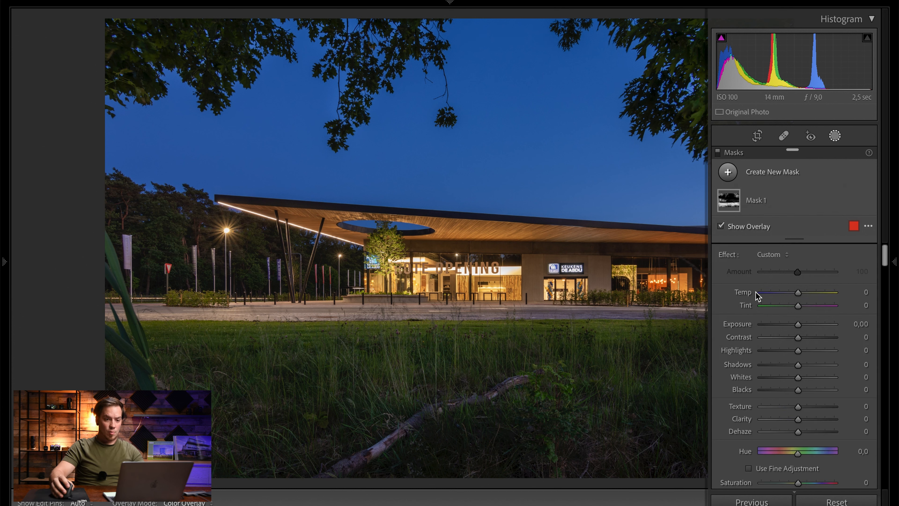
left_click(416, 259)
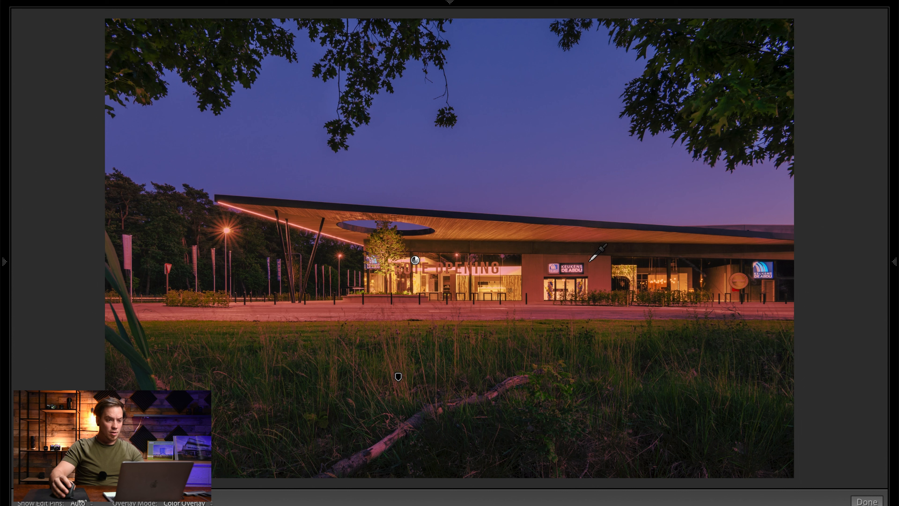
- Set the second mask's Refine to 31, hide its overlay, and reduce the Highlights of the bright areas
left_click_drag(787, 338, 784, 339)
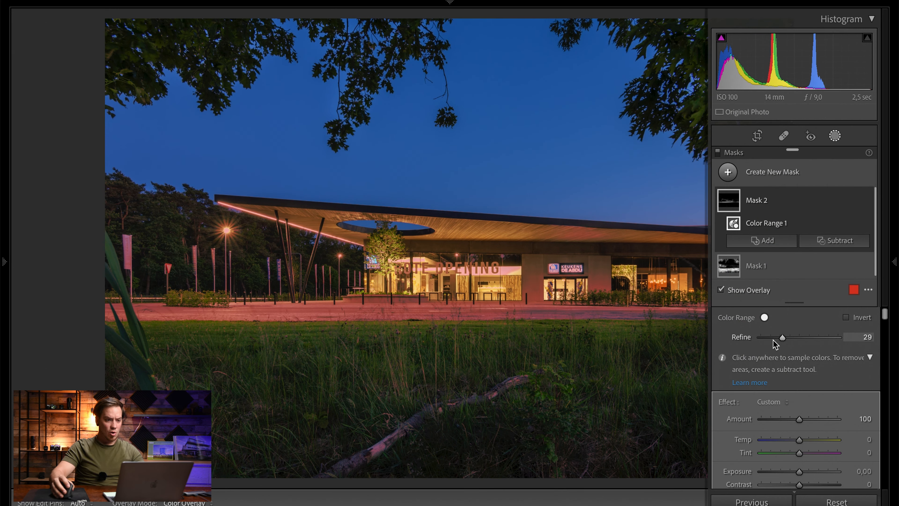
scroll(801, 471, "down", 2)
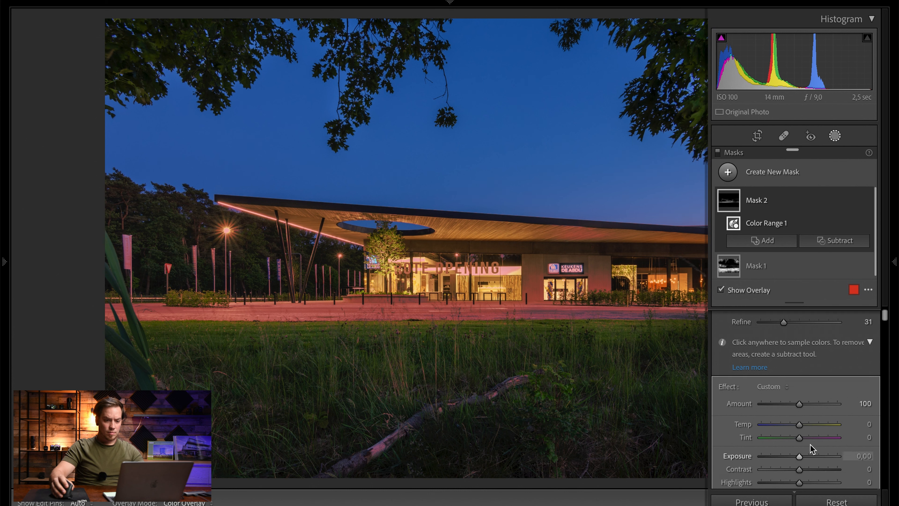
key("o")
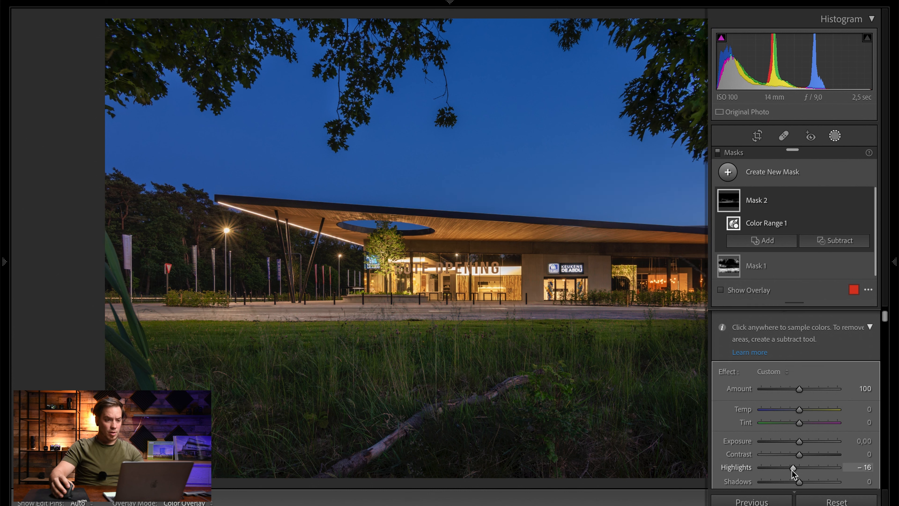
left_click_drag(787, 471, 786, 470)
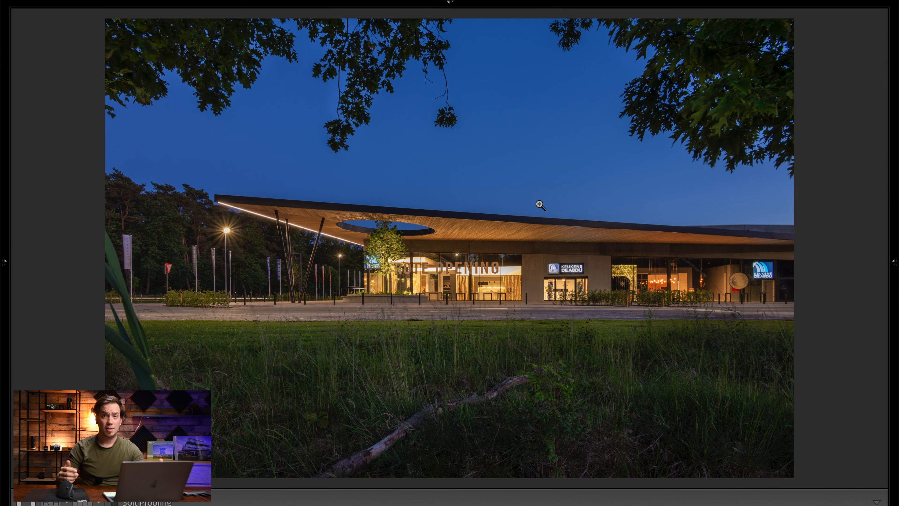